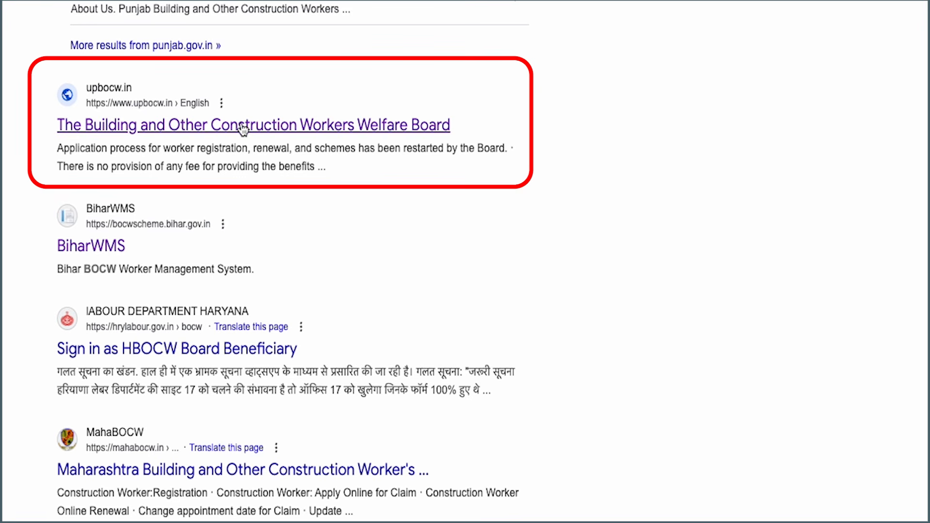
Open the upbocw.in Building and Other Construction Workers Welfare Board website from the search results and start a Labour Registration application.
left_click(243, 127)
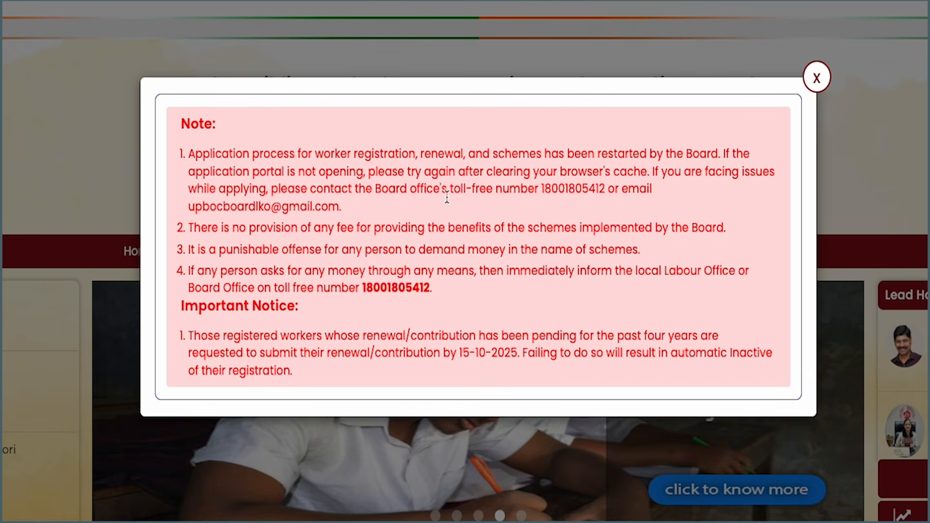
left_click(815, 77)
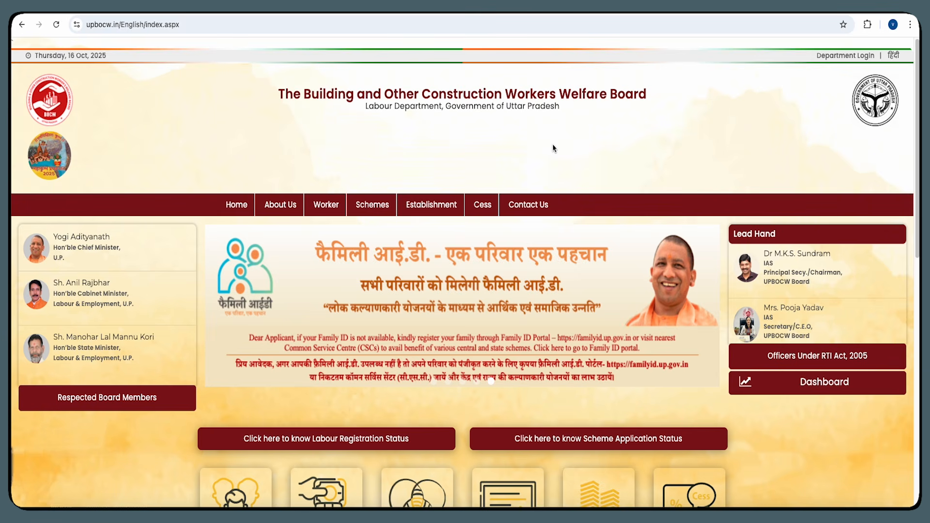
scroll(548, 183, "down", 3)
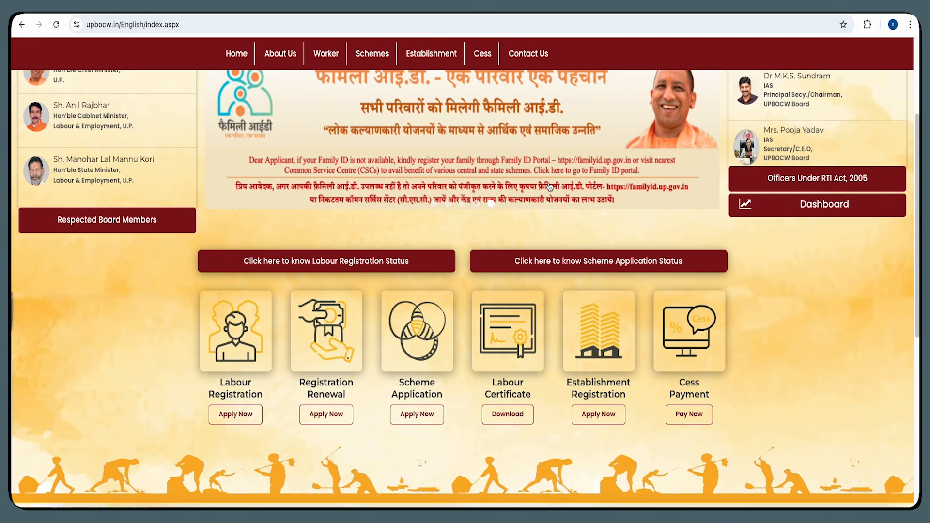
scroll(418, 198, "down", 3)
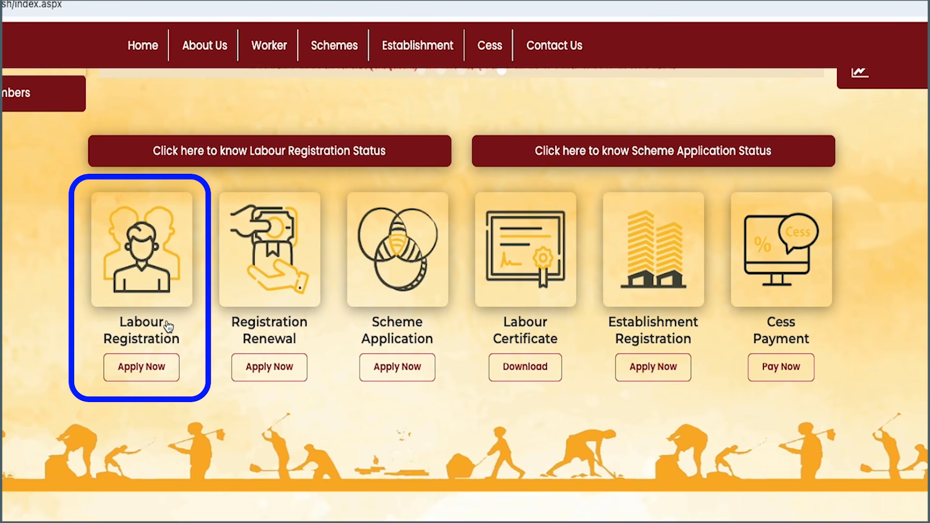
left_click(126, 370)
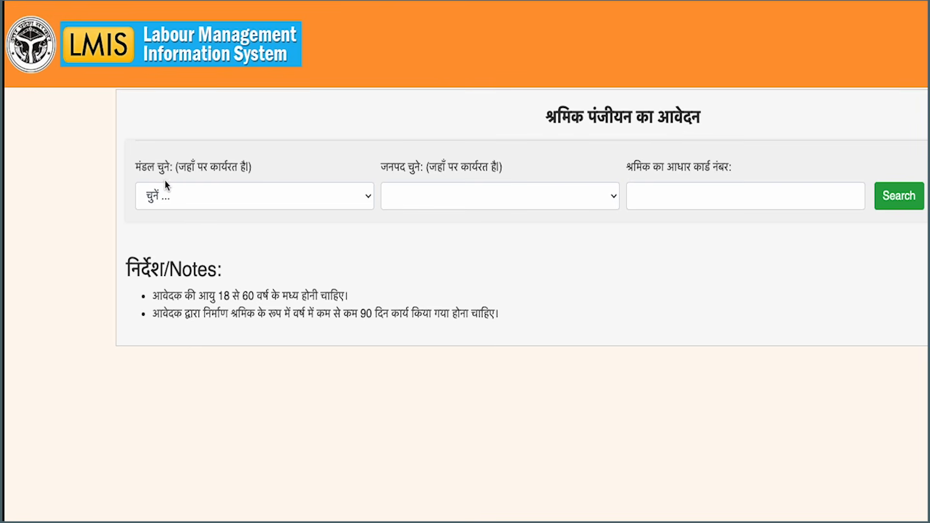
Select अयोध्या as both the division and the district where the worker is employed.
left_click(189, 197)
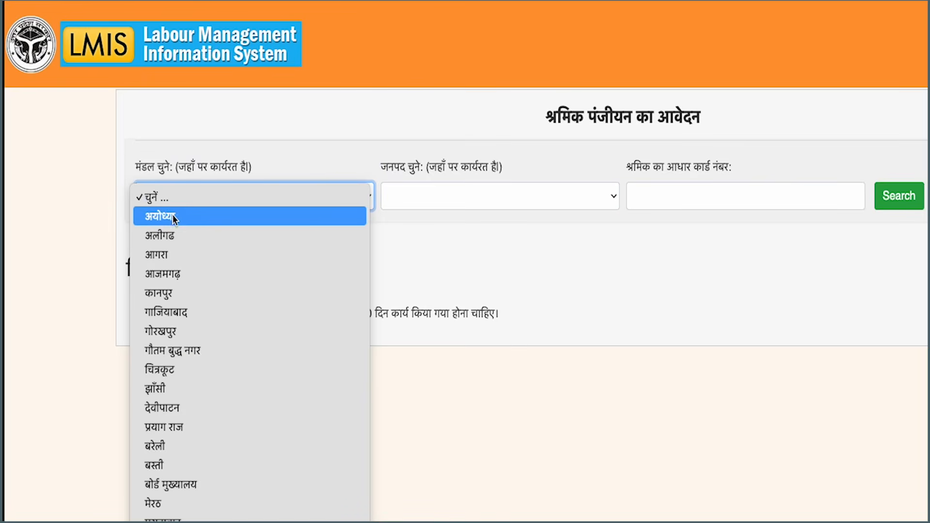
left_click(172, 214)
left_click(420, 195)
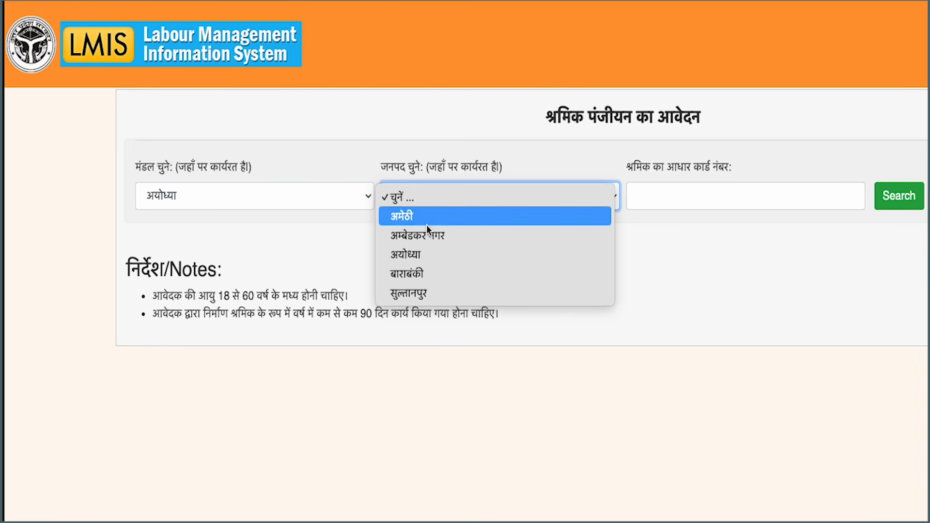
left_click(585, 208)
Enter the worker's Aadhaar card number and search for the applicant.
left_click(679, 192)
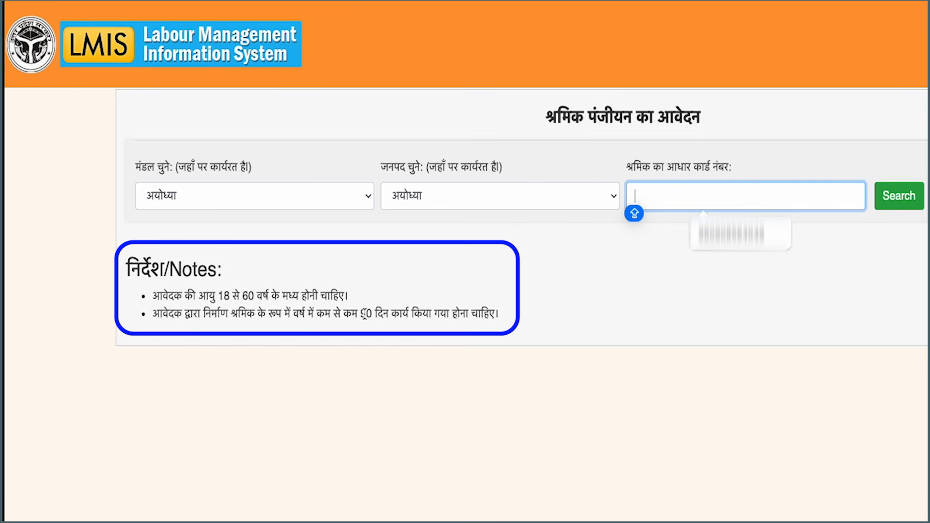
left_click(737, 235)
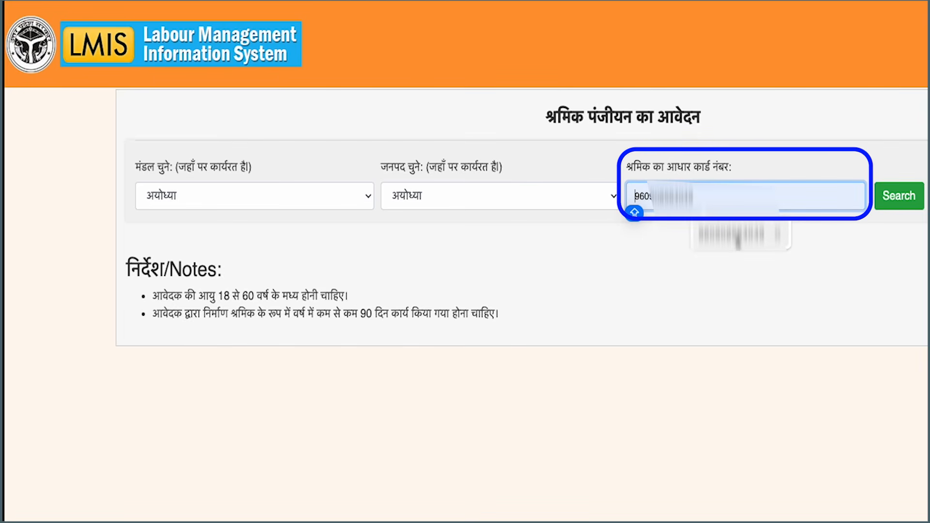
scroll(842, 160, "right", 2)
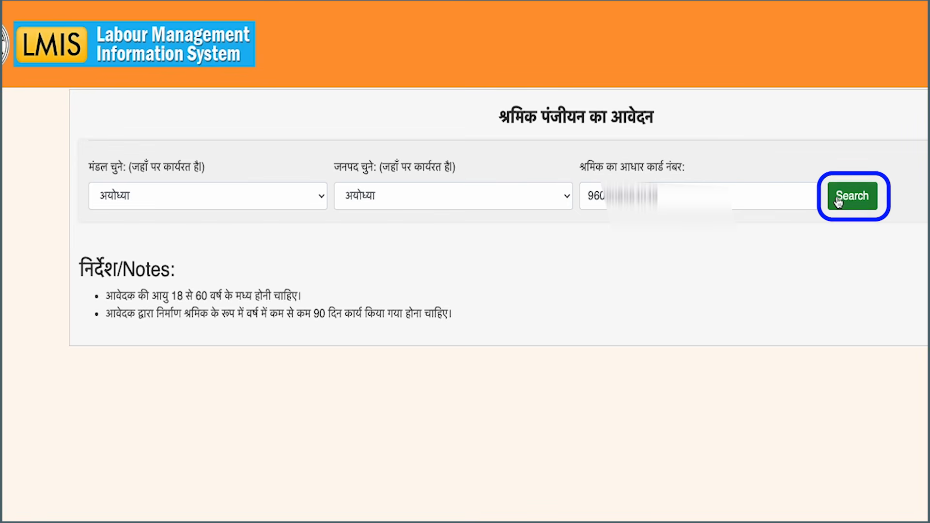
left_click(838, 201)
Request an OTP for the Aadhaar-registered mobile and verify the applicant with the OTP and the captcha answer.
left_click(111, 253)
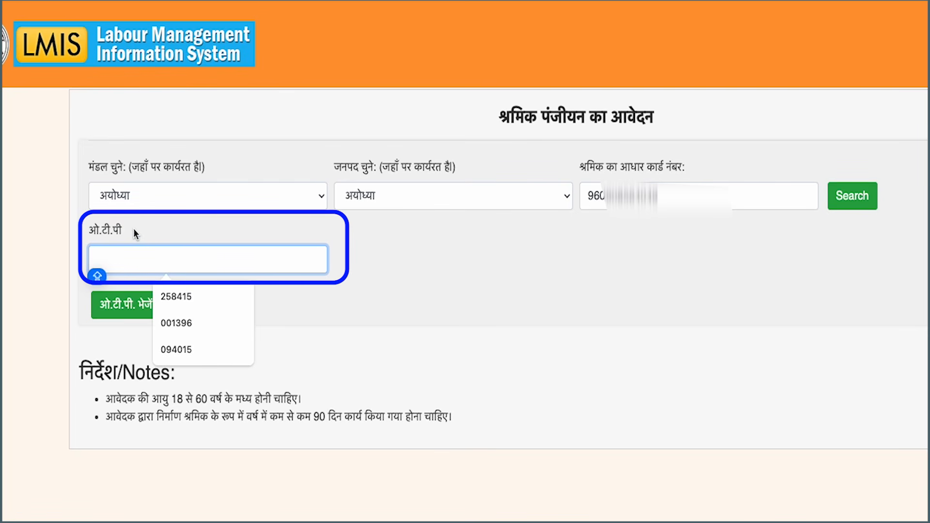
left_click(115, 308)
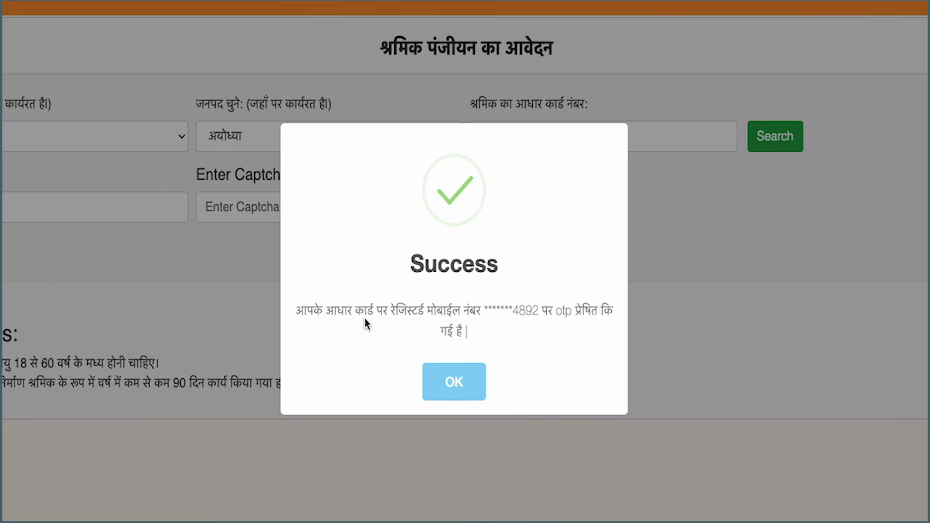
left_click(479, 388)
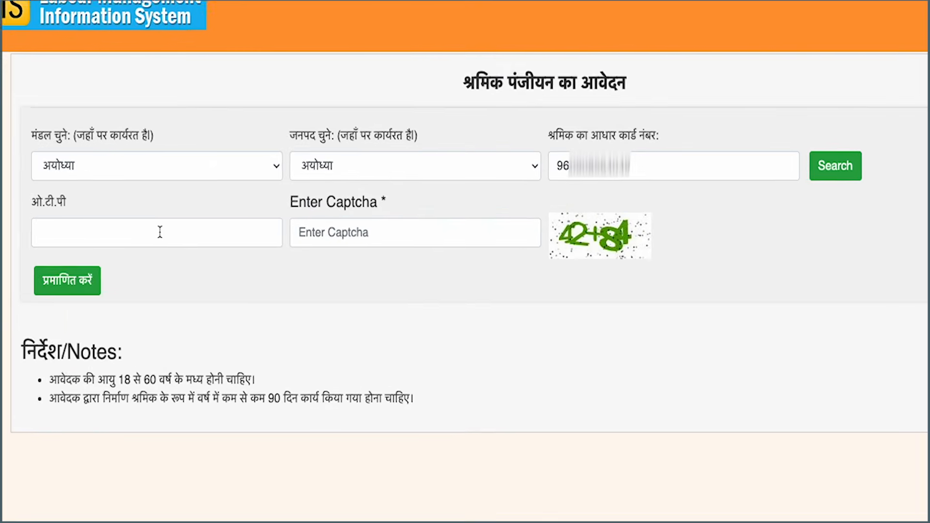
left_click(160, 232)
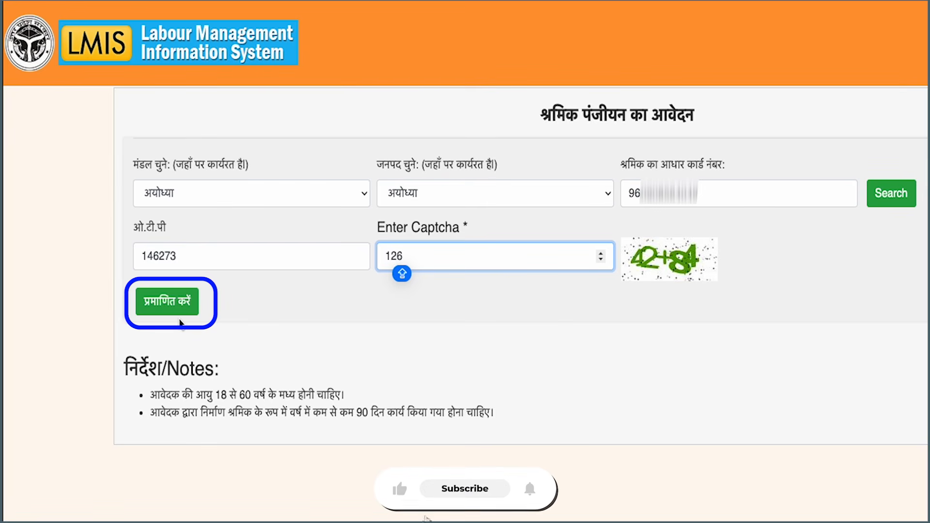
left_click(178, 317)
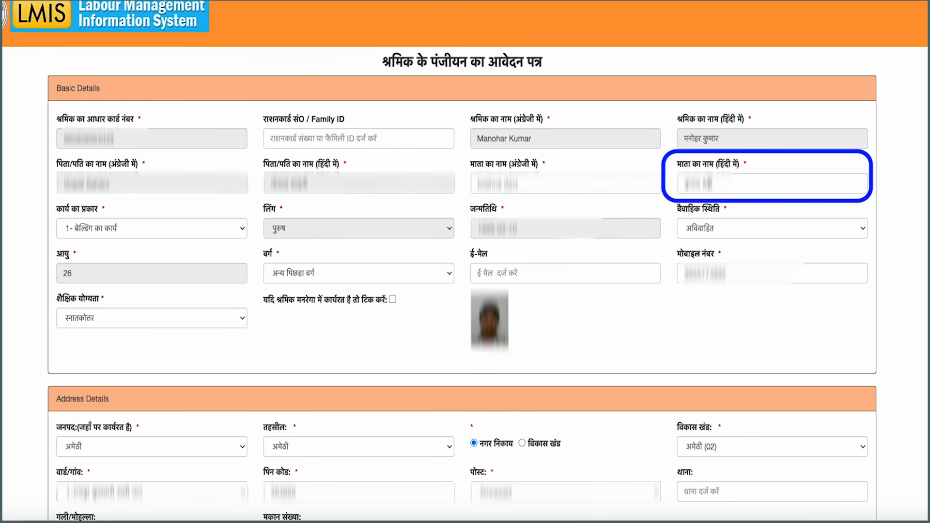
Examine the available options for work type, marital status, category and educational qualification in the Basic Details section.
left_click(120, 232)
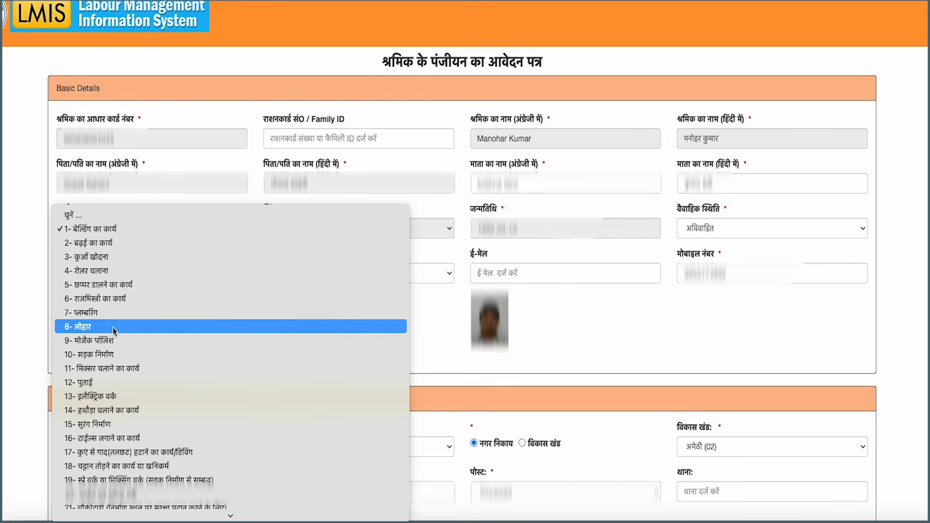
scroll(119, 312, "down", 3)
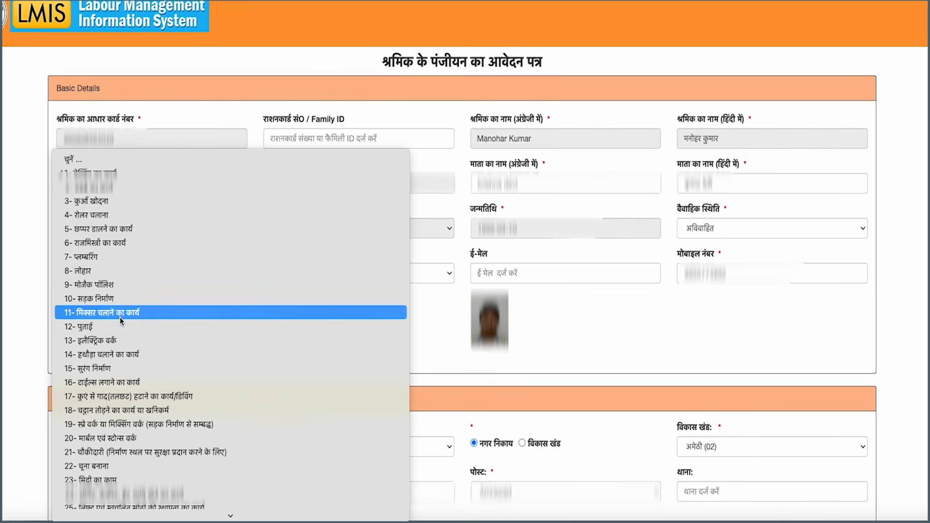
left_click(693, 226)
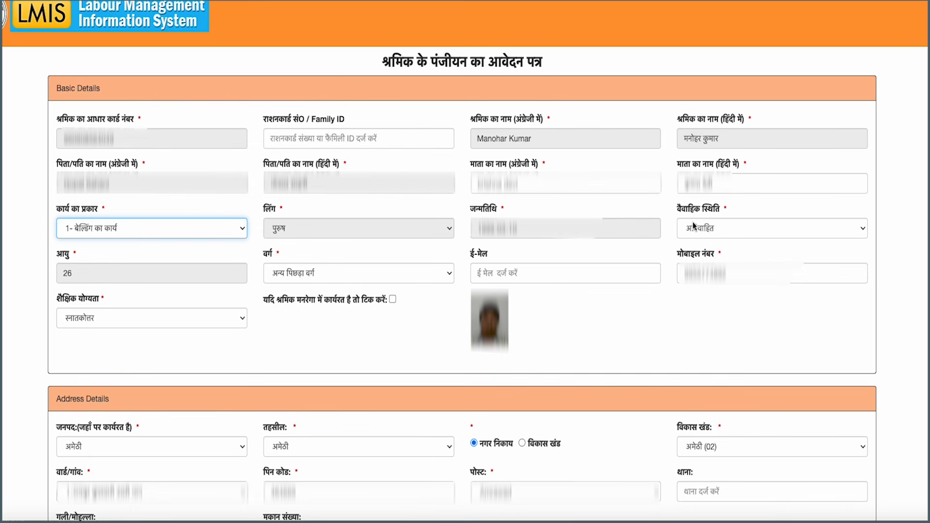
left_click(725, 229)
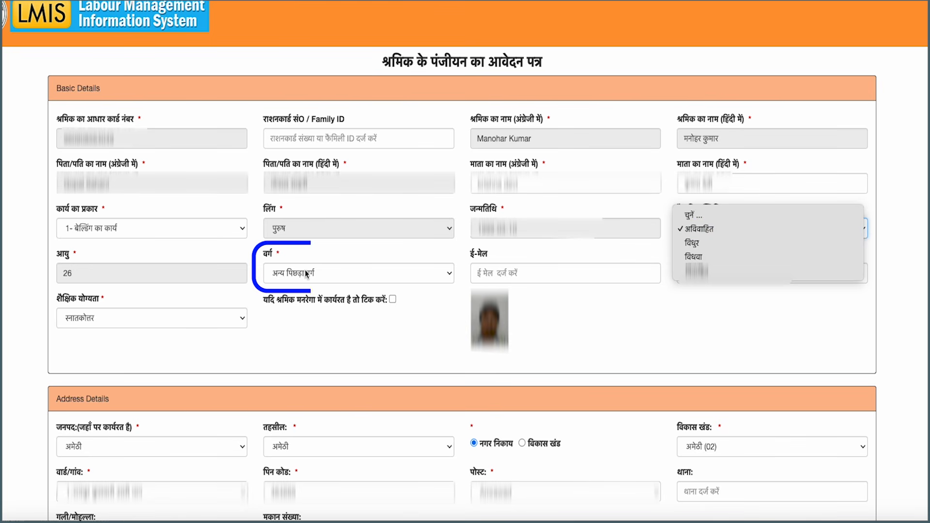
left_click(330, 280)
left_click(339, 280)
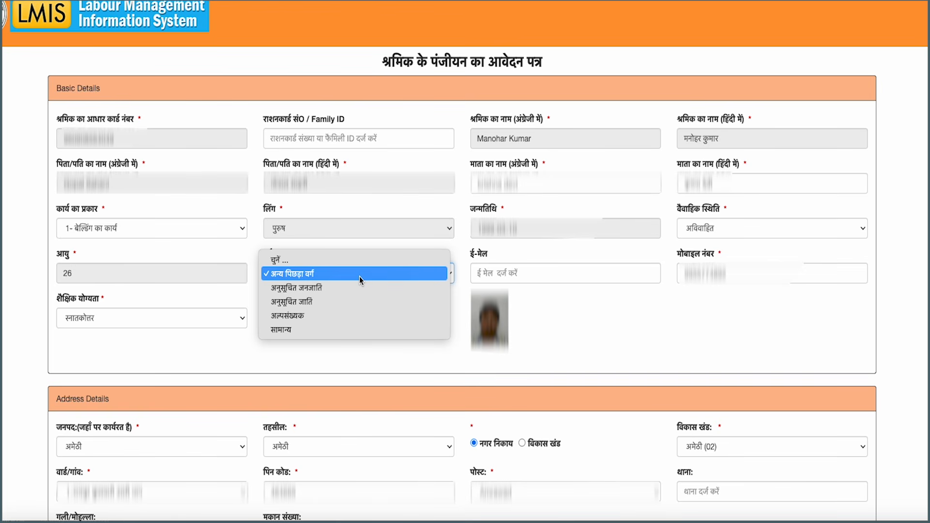
left_click(504, 273)
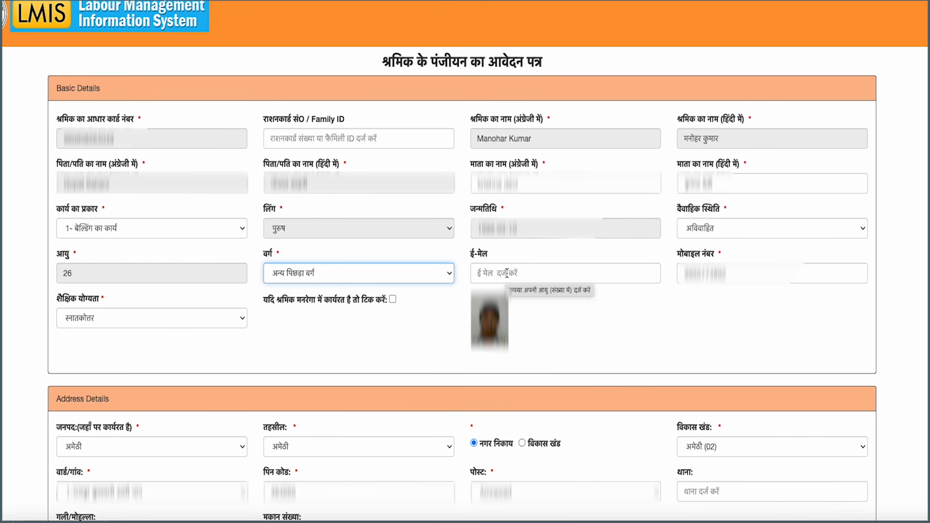
scroll(507, 273, "down", 1)
scroll(125, 307, "down", 2)
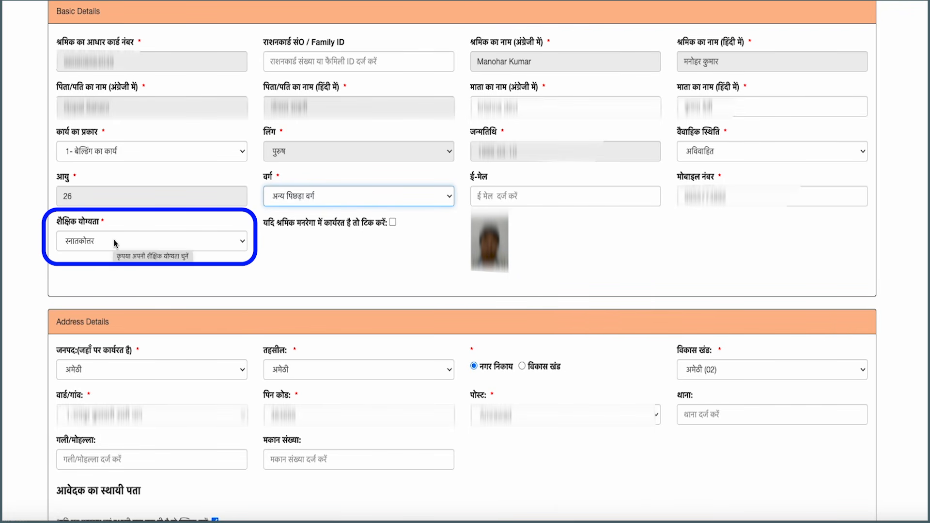
left_click(114, 242)
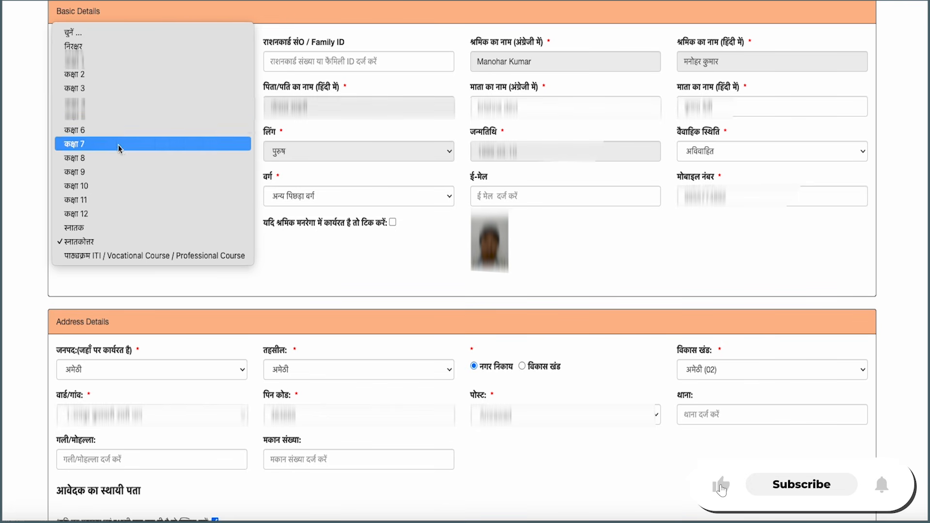
left_click(266, 257)
Select the worker's district and tehsil in the Address Details section.
scroll(265, 257, "down", 4)
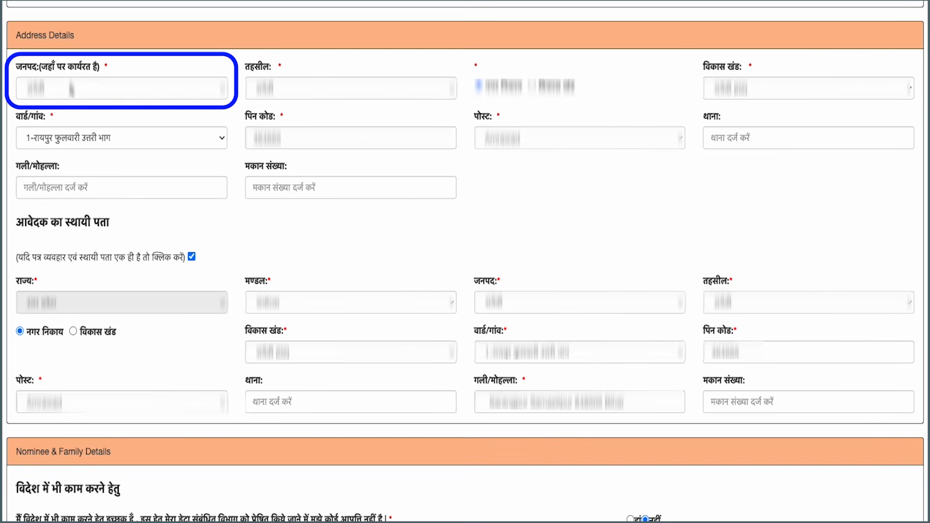
left_click(100, 96)
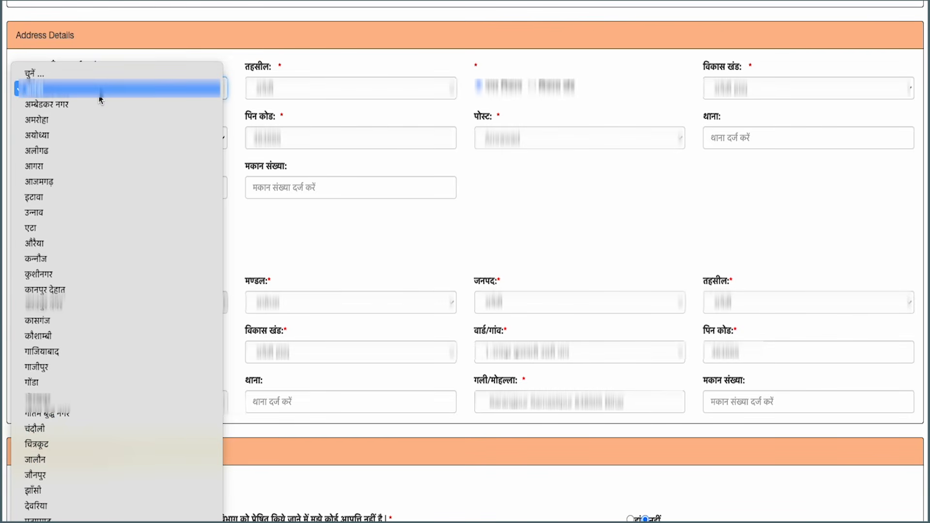
left_click(100, 92)
left_click(293, 91)
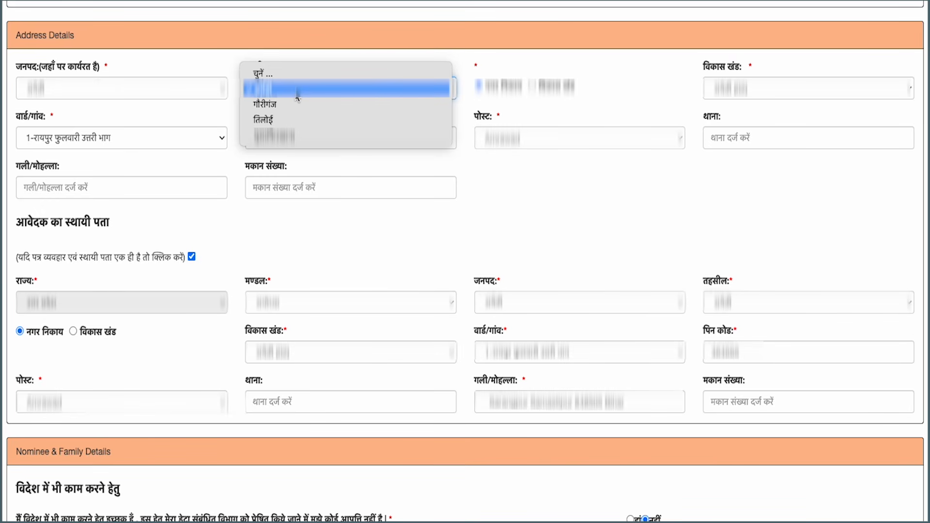
left_click(299, 91)
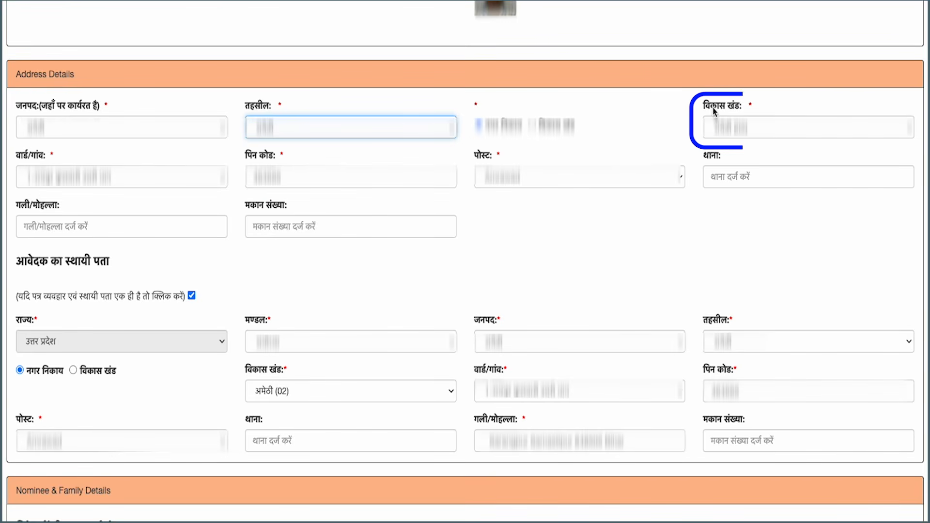
Select the development block and the ward or village for the worker's address.
left_click(736, 128)
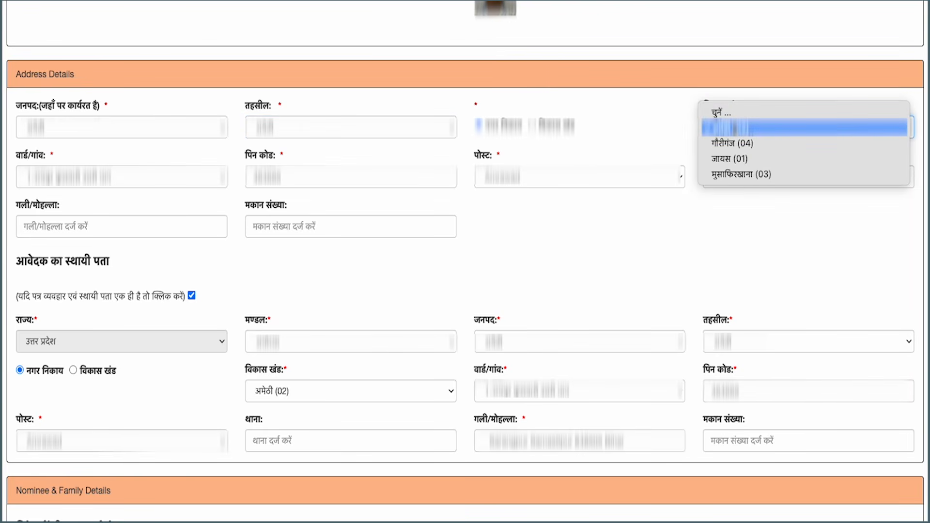
left_click(736, 128)
scroll(66, 160, "down", 1)
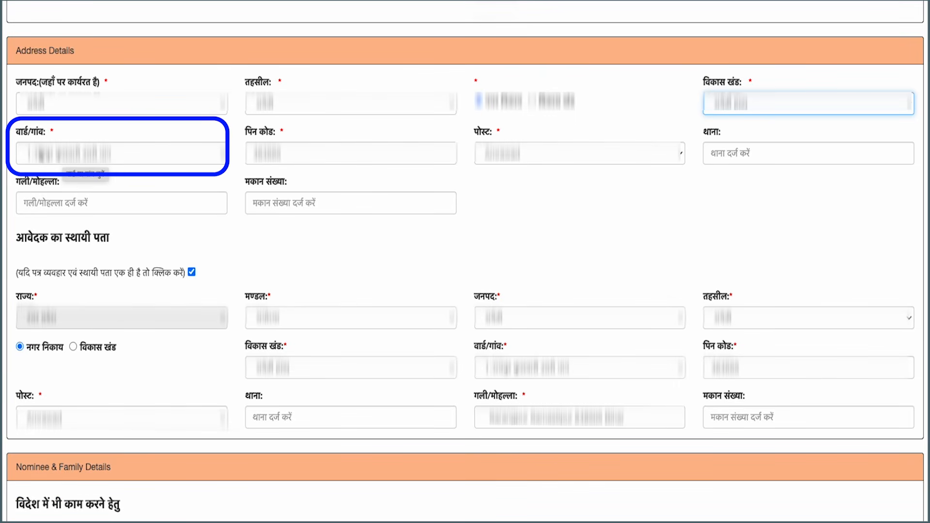
left_click(62, 154)
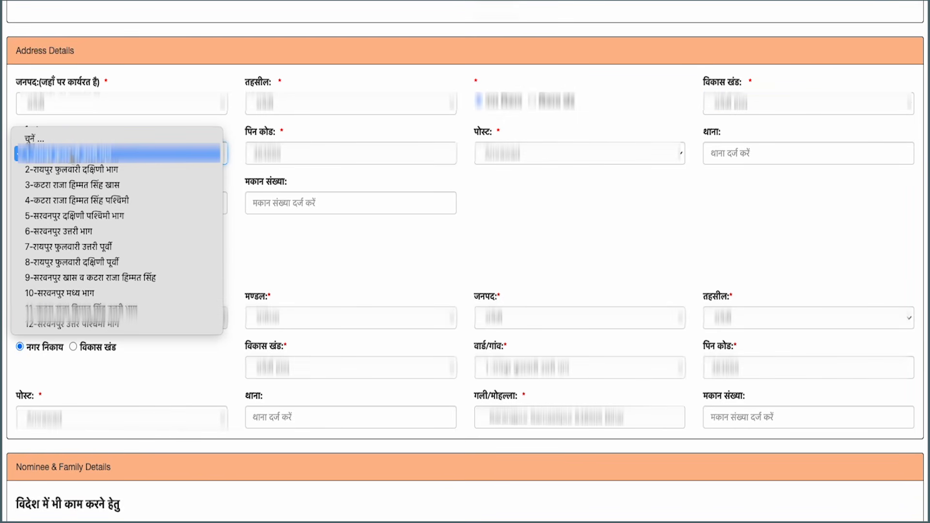
left_click(73, 155)
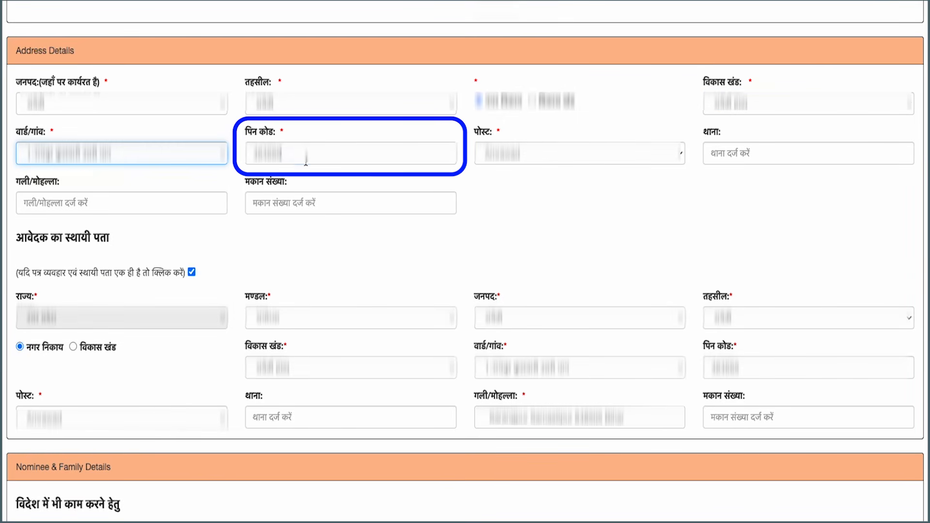
Examine the PIN code, post office, police station, street and house number fields of the worker's current address.
left_click(305, 157)
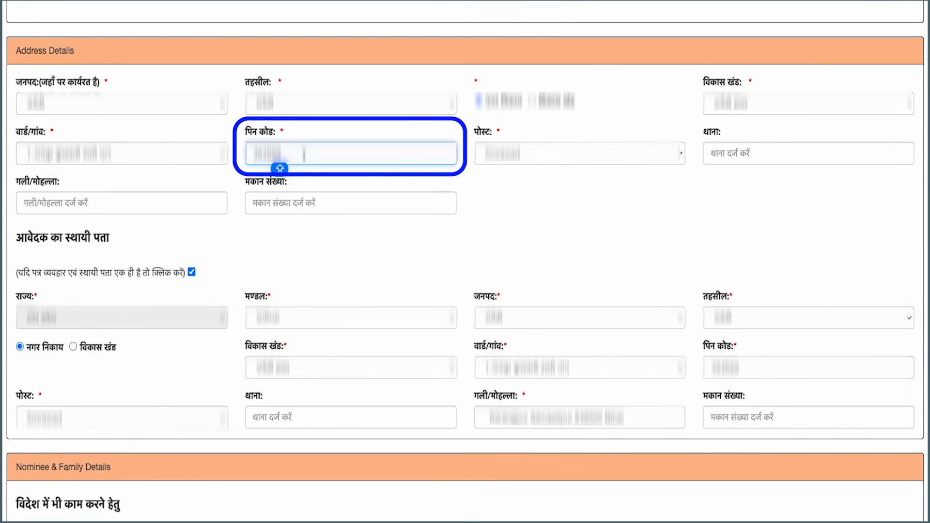
left_click(538, 156)
left_click(540, 154)
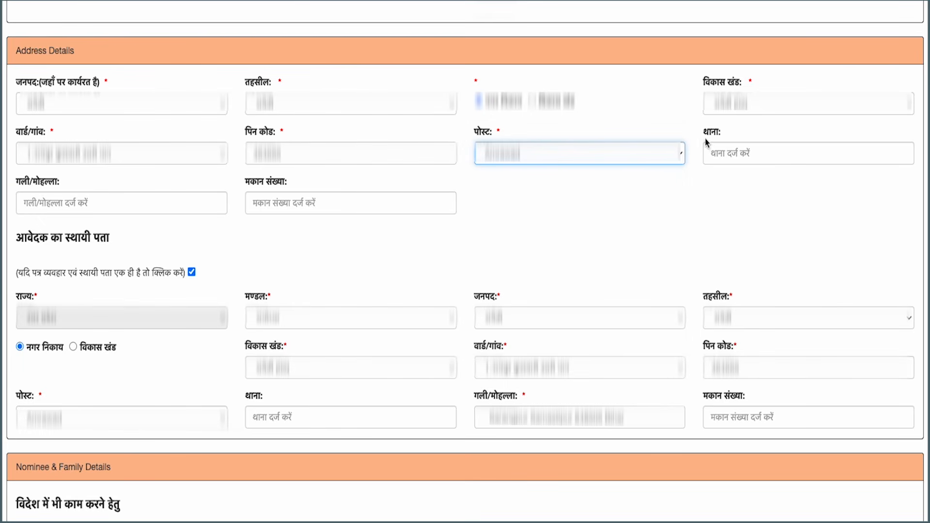
left_click(753, 153)
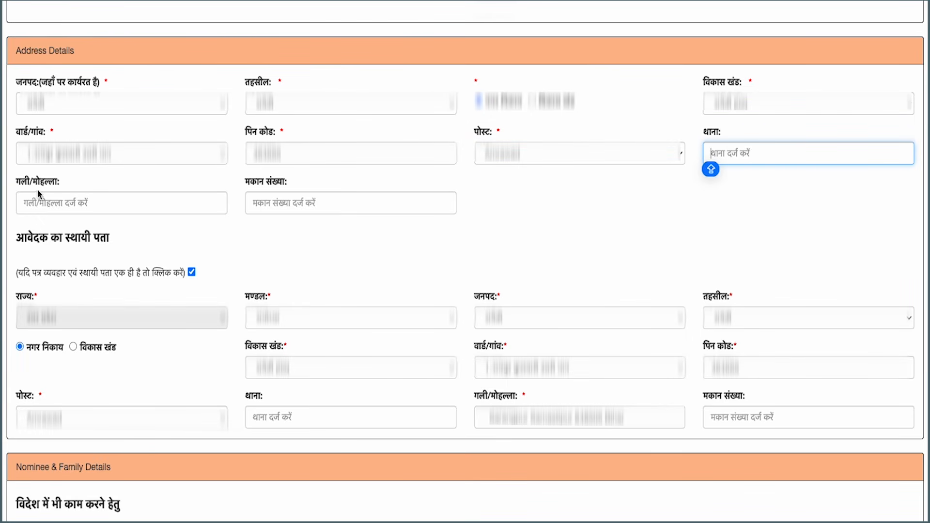
left_click(55, 199)
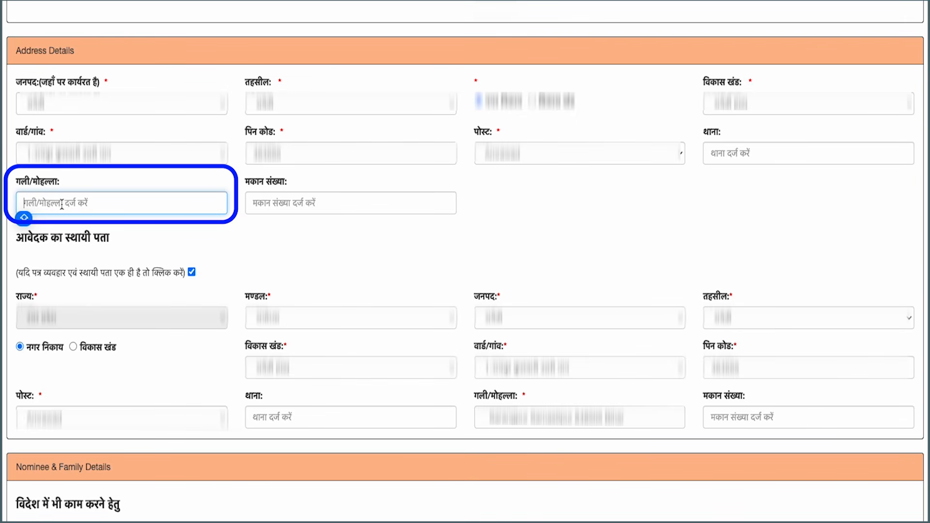
left_click(289, 207)
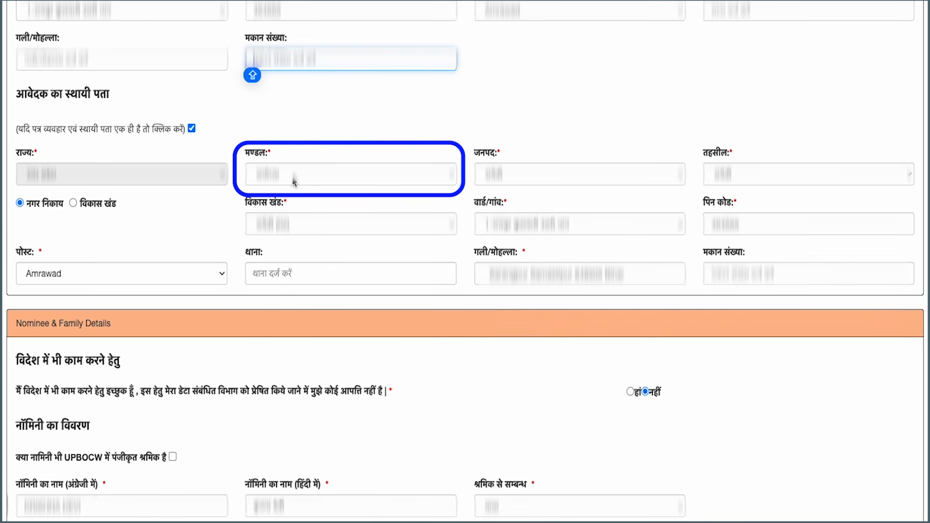
Choose the division, district and tehsil of the worker's permanent address and fill in its house number.
left_click(308, 183)
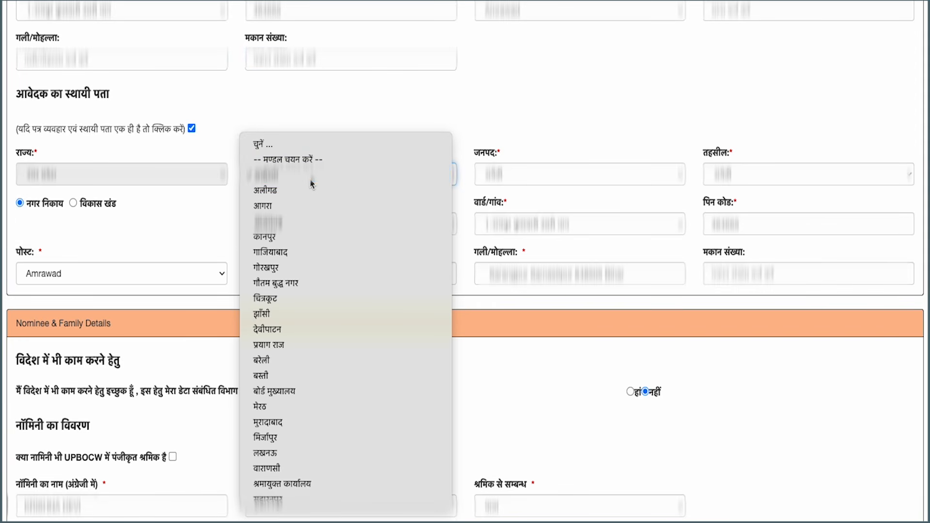
left_click(312, 182)
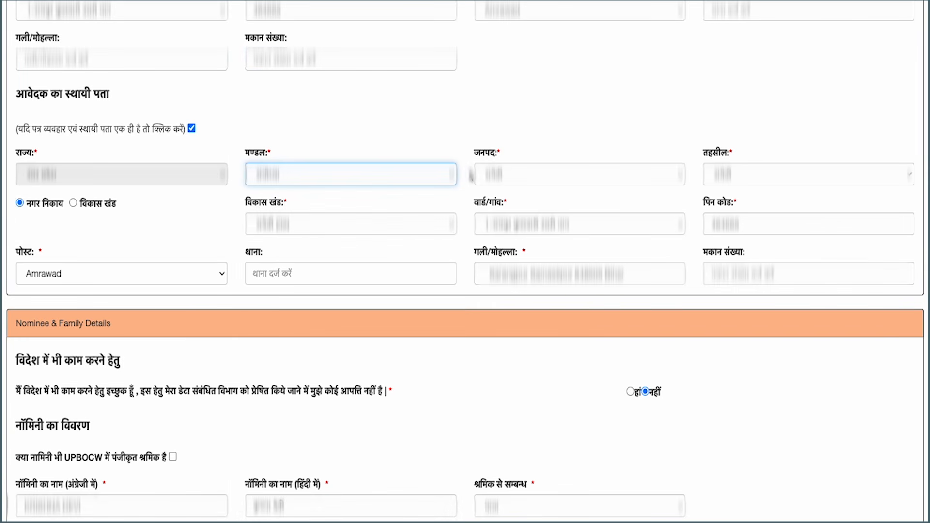
left_click(501, 178)
left_click(502, 179)
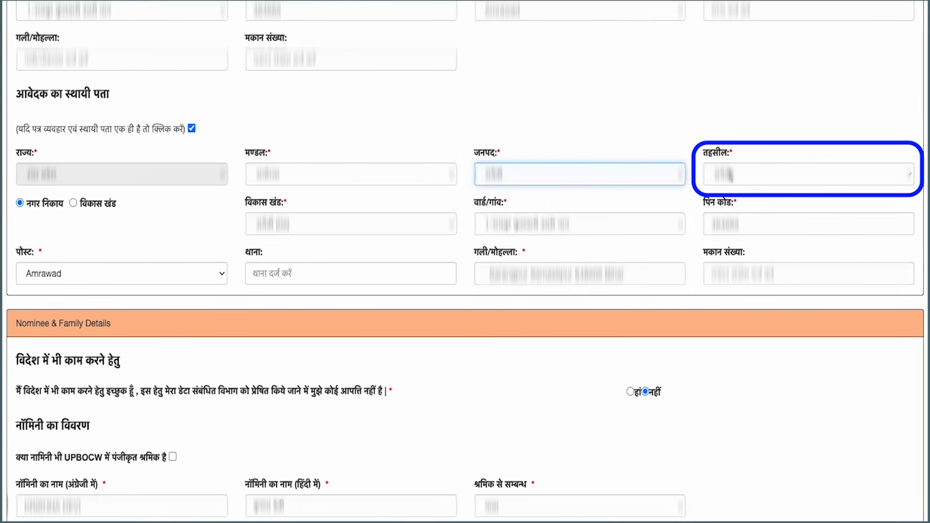
left_click(729, 174)
left_click(731, 173)
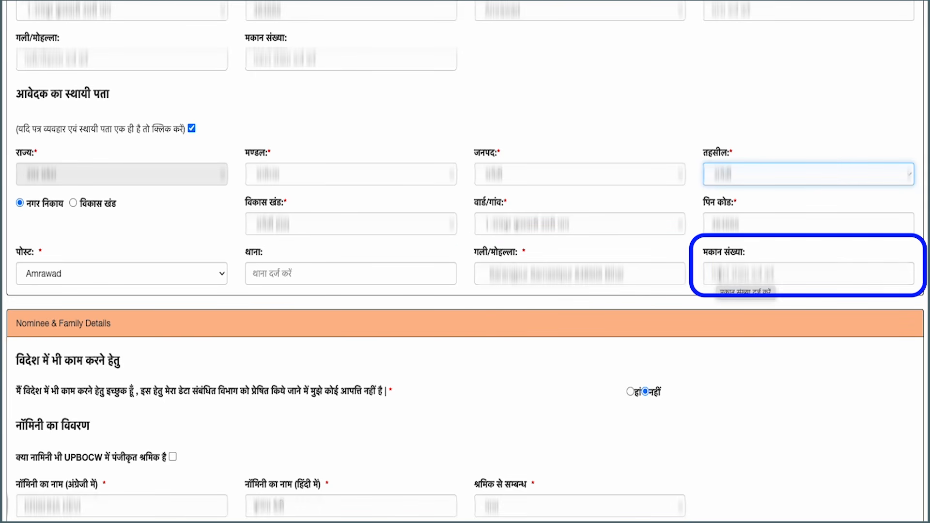
left_click(719, 274)
Examine the overseas work consent, the nominee details and the available options for the nominee's relationship to the worker.
scroll(370, 254, "down", 4)
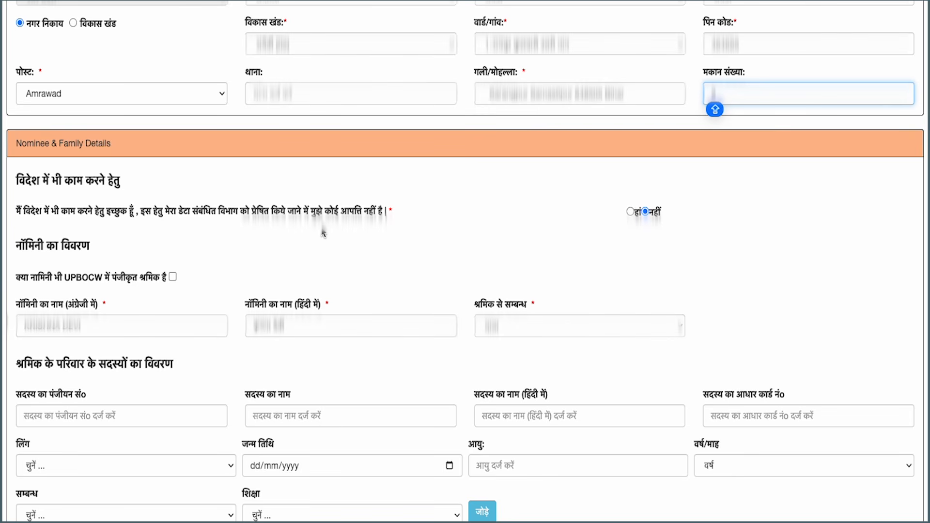
scroll(318, 224, "down", 5)
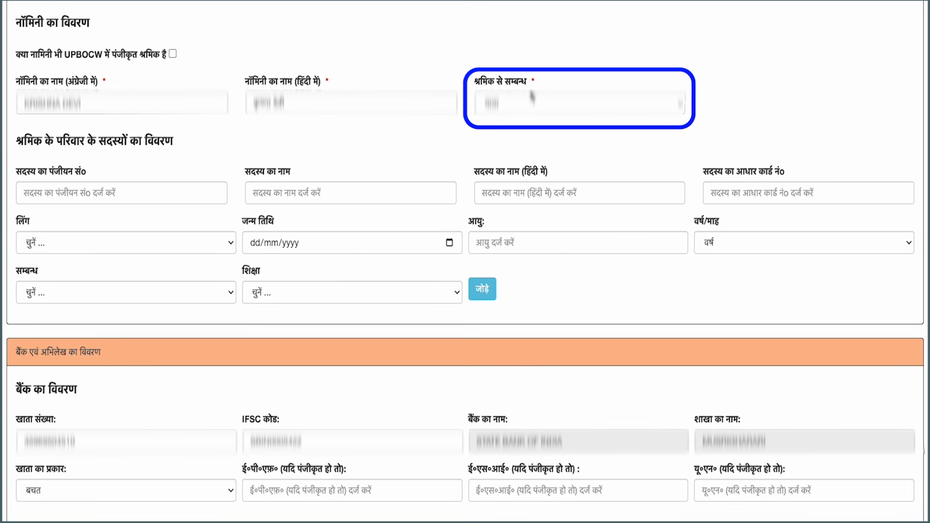
left_click(519, 104)
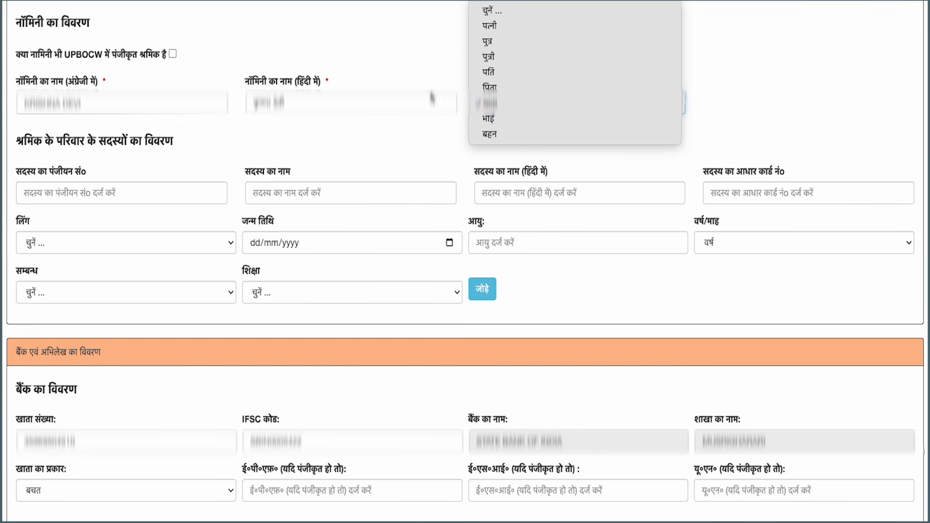
left_click(138, 192)
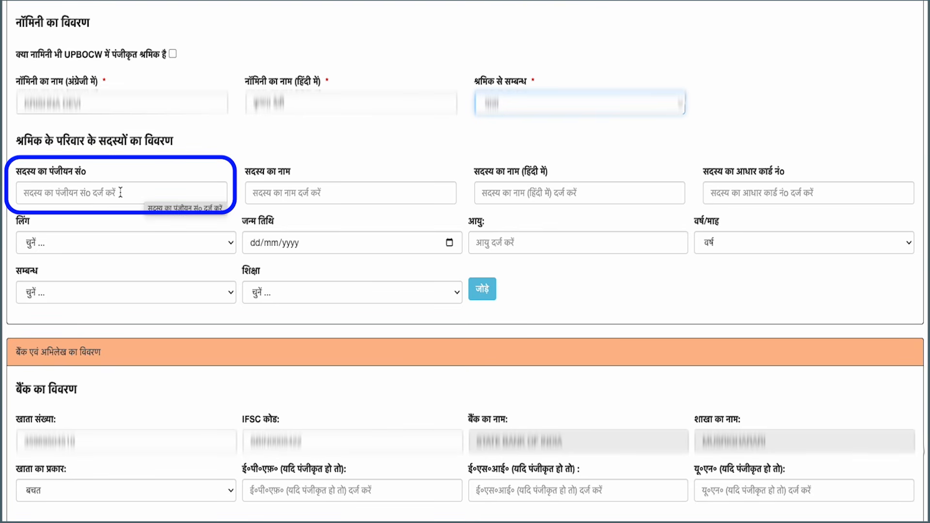
Set the family member's gender to स्त्री and education to कक्षा 1 in the family details.
left_click(71, 241)
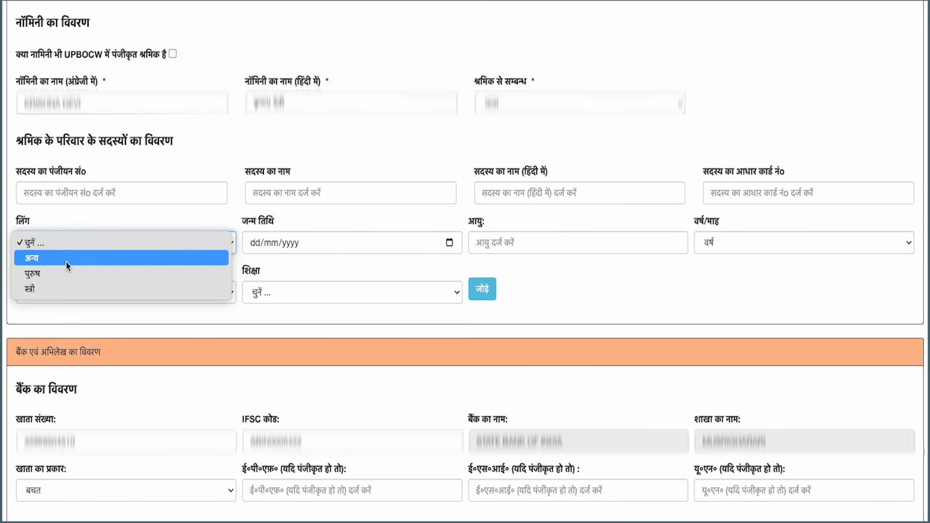
left_click(59, 286)
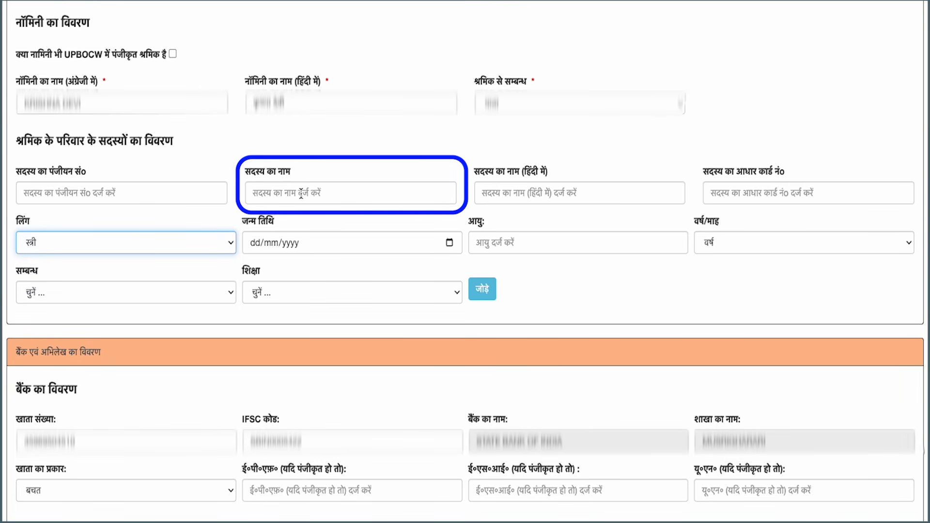
left_click(318, 193)
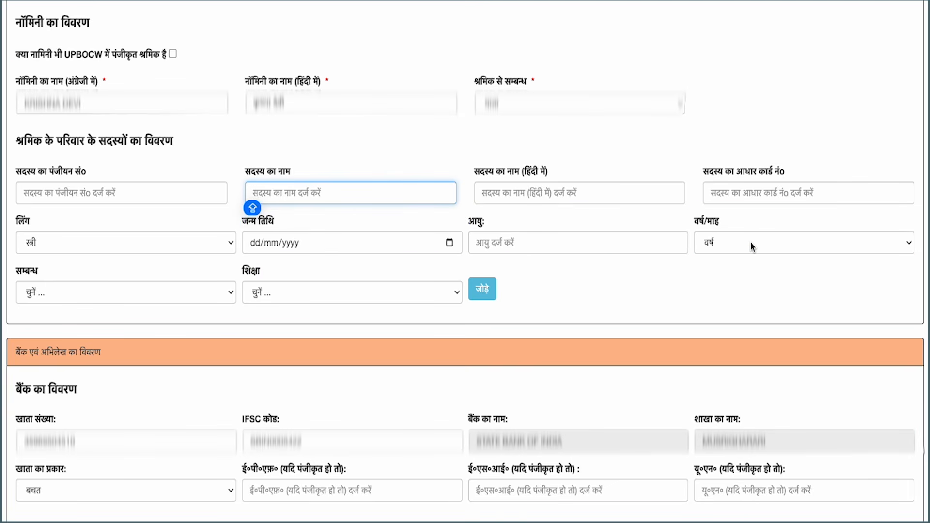
left_click(334, 293)
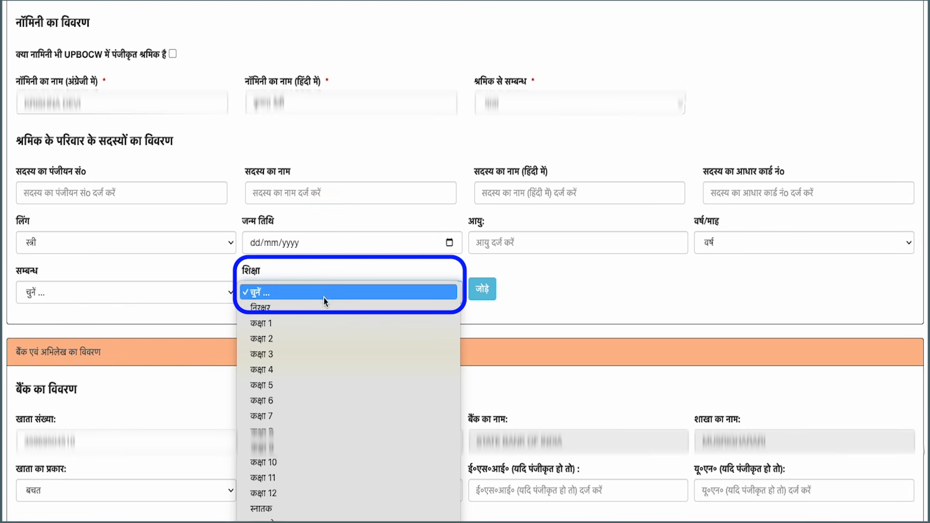
left_click(309, 321)
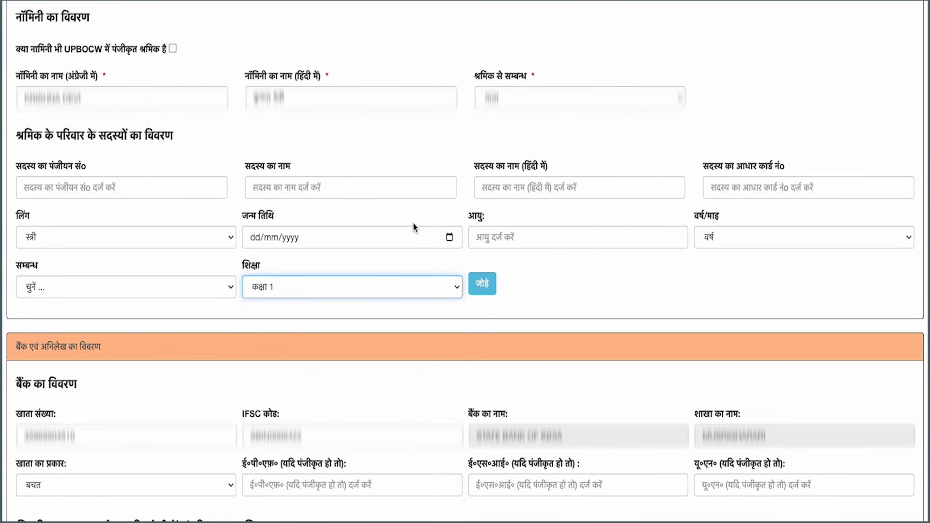
Review the bank account details, the other-state registration question and the self-declaration certificate with its employer count.
scroll(406, 225, "down", 1)
scroll(246, 256, "down", 1)
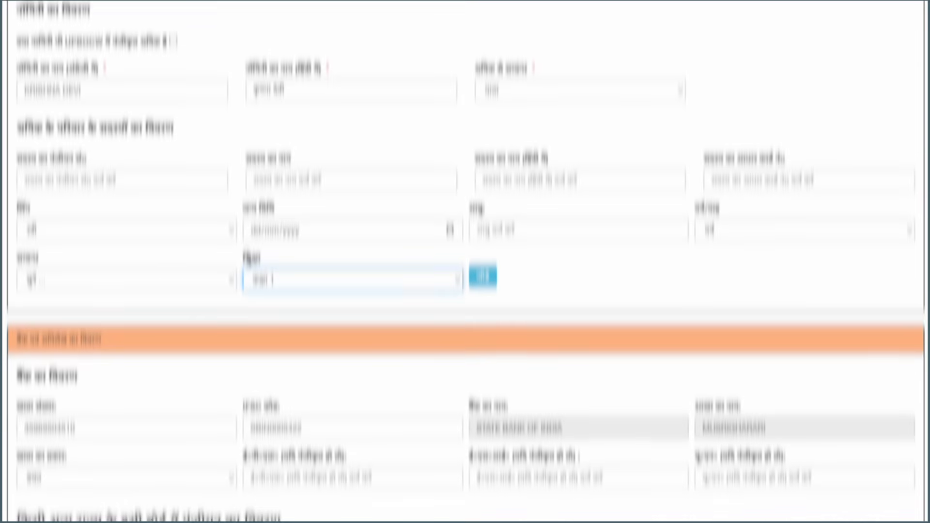
scroll(220, 237, "down", 4)
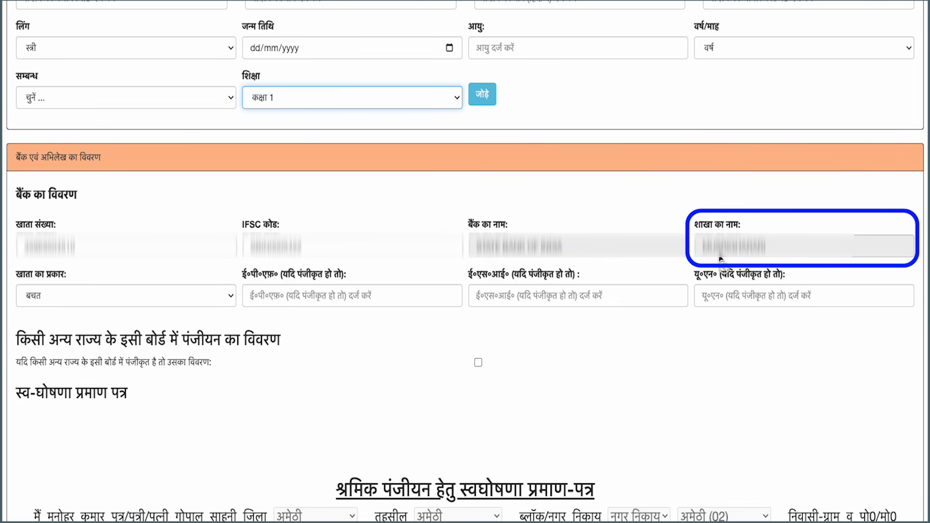
scroll(313, 317, "down", 5)
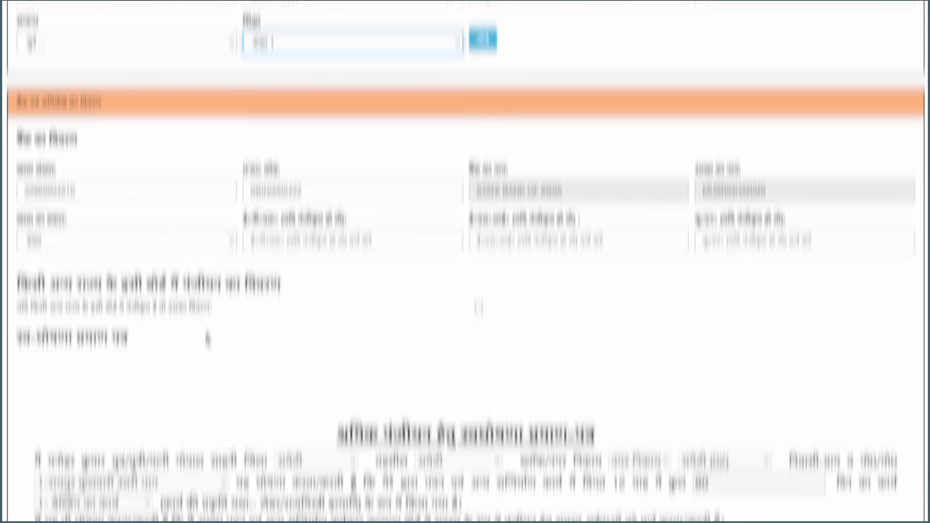
scroll(81, 208, "down", 1)
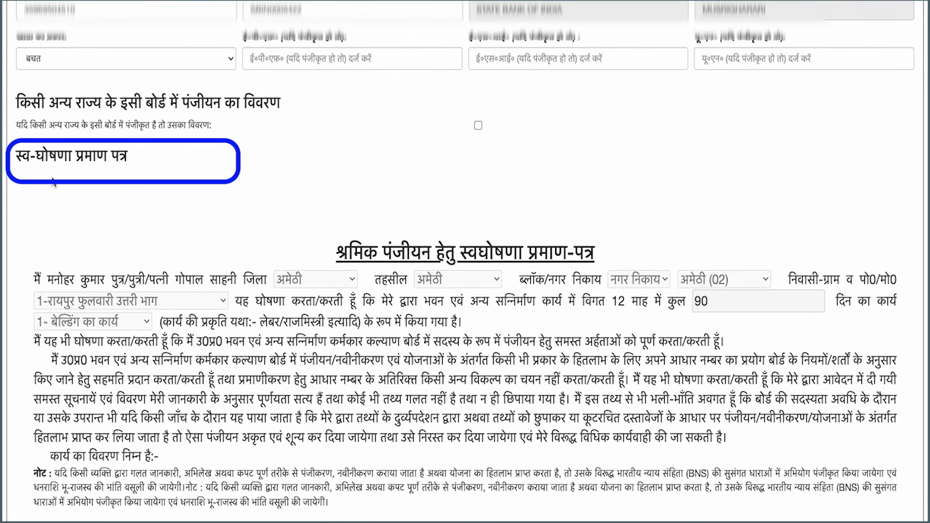
scroll(93, 176, "down", 4)
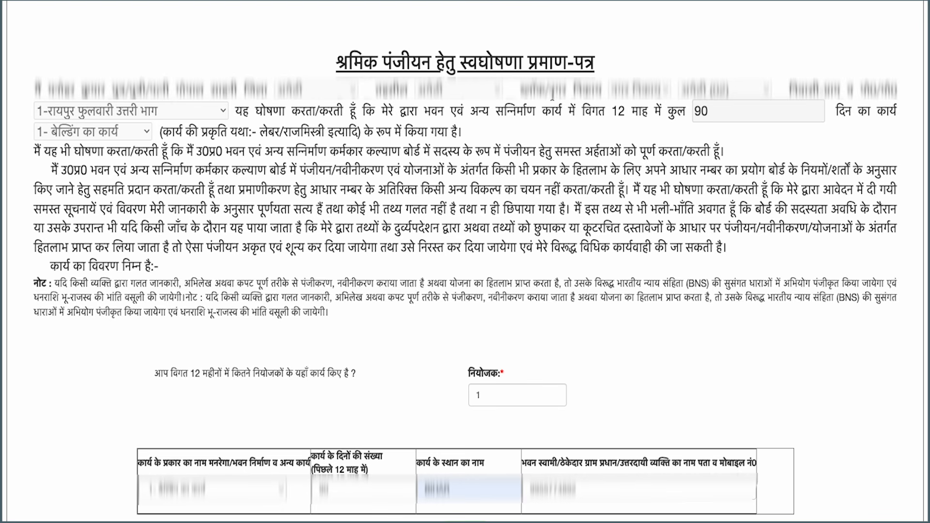
scroll(465, 267, "down", 1)
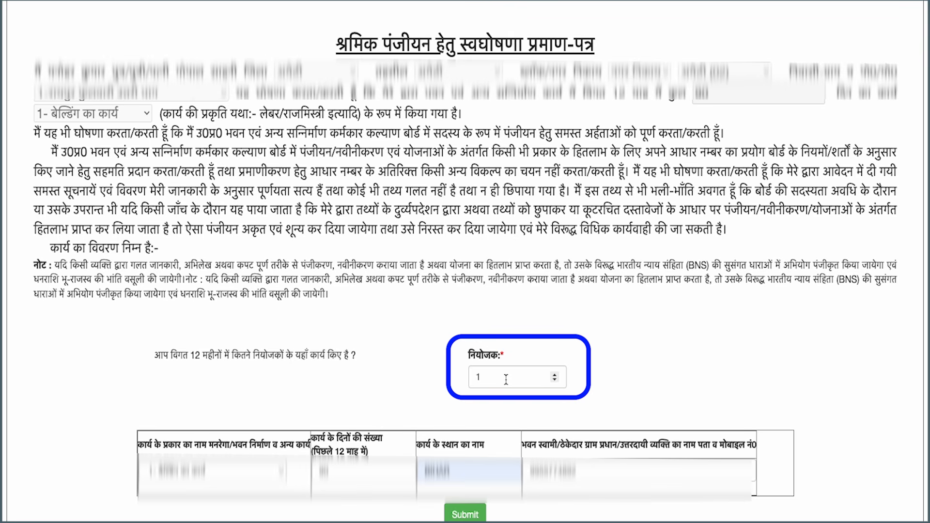
Submit the completed registration form with its work details and acknowledge the save message.
scroll(505, 379, "down", 1)
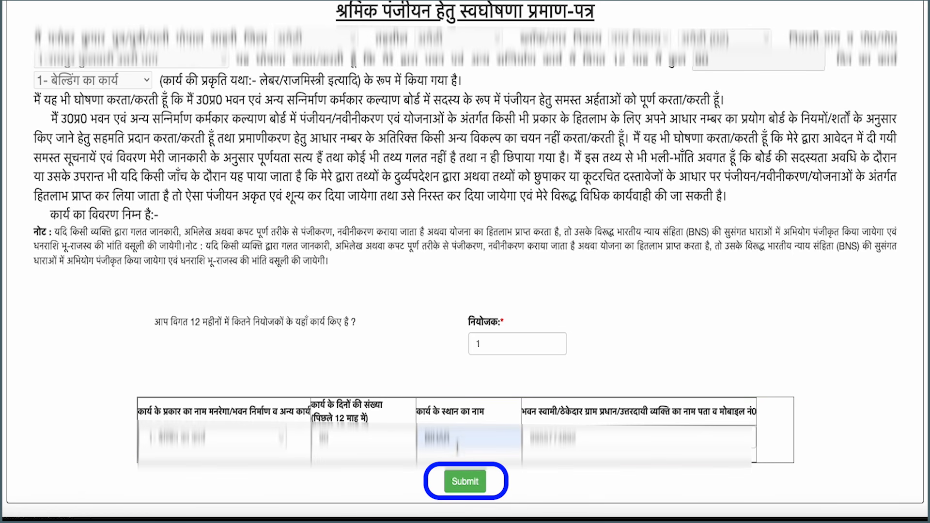
left_click(466, 482)
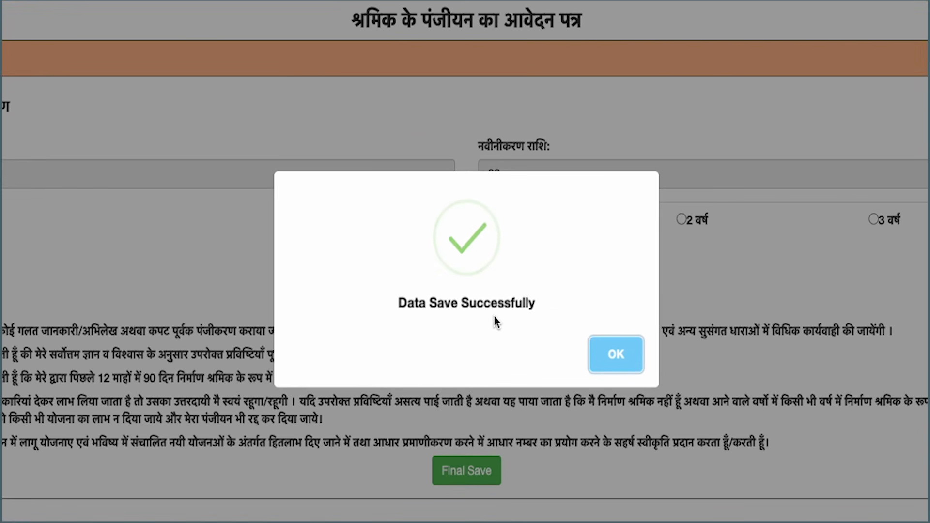
left_click(624, 363)
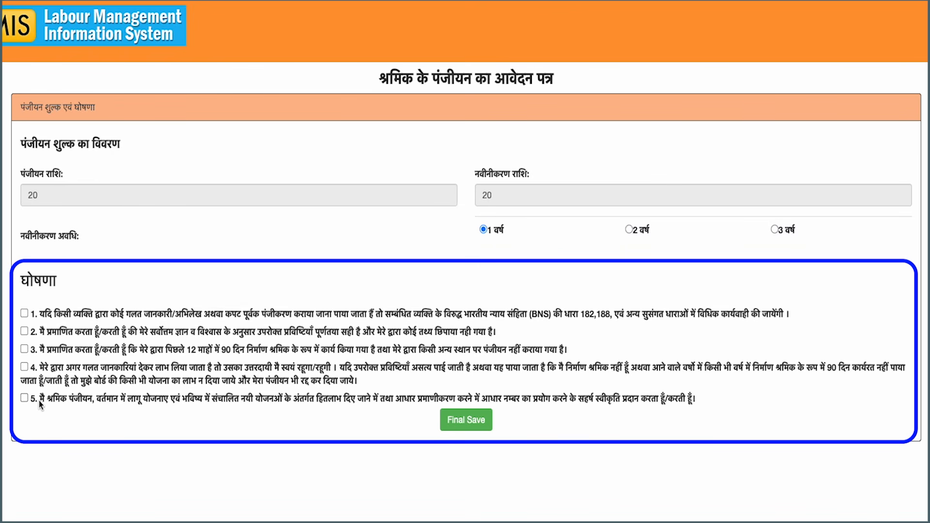
Accept all five declarations, perform the final save and confirm that the application is completely filled in.
left_click(25, 313)
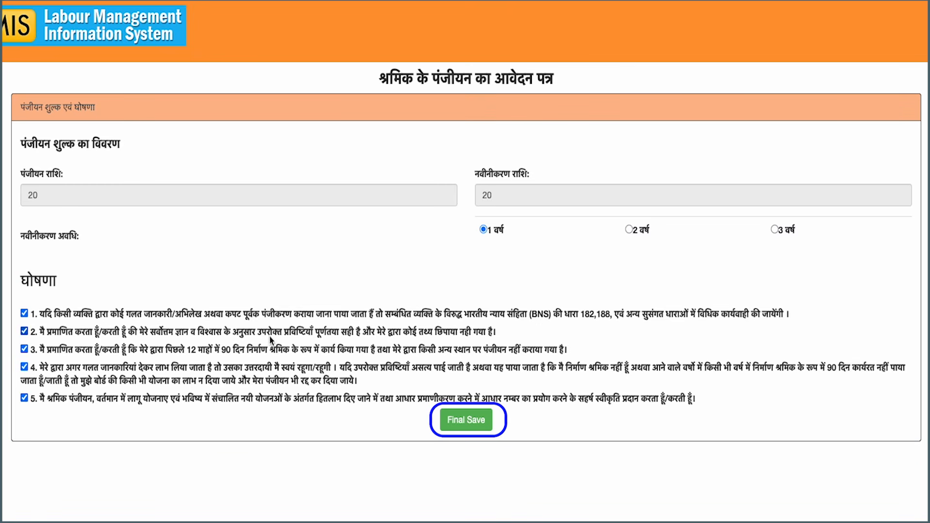
left_click(467, 419)
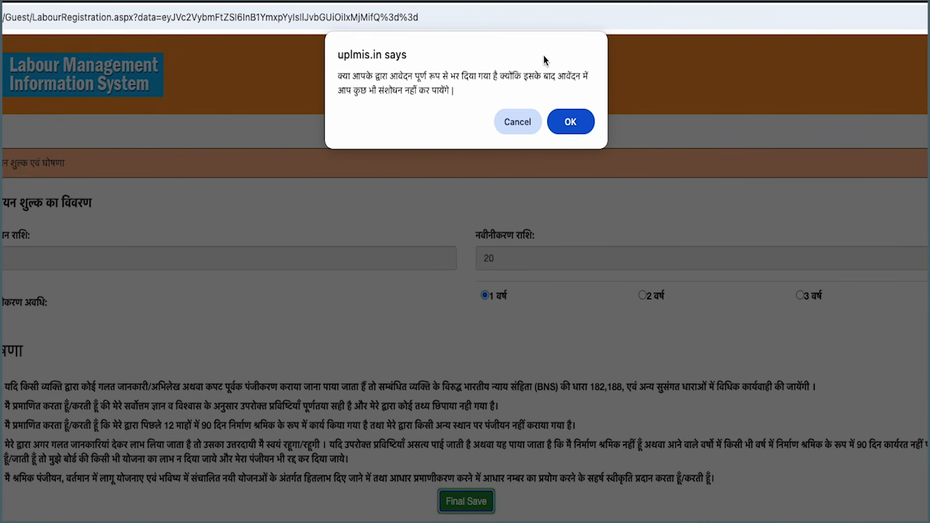
left_click(574, 123)
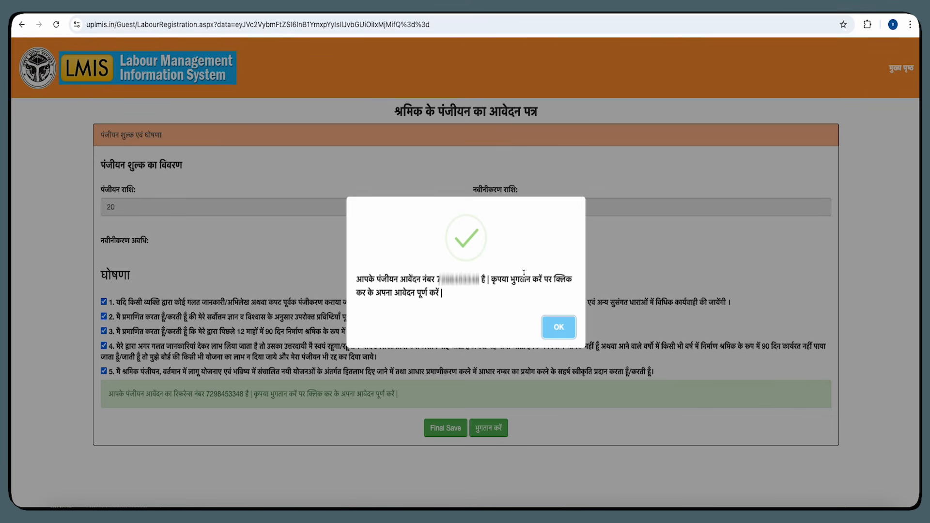
Proceed to the online payment of the registration fee and choose UPI QR as the payment method.
left_click(485, 427)
left_click(486, 428)
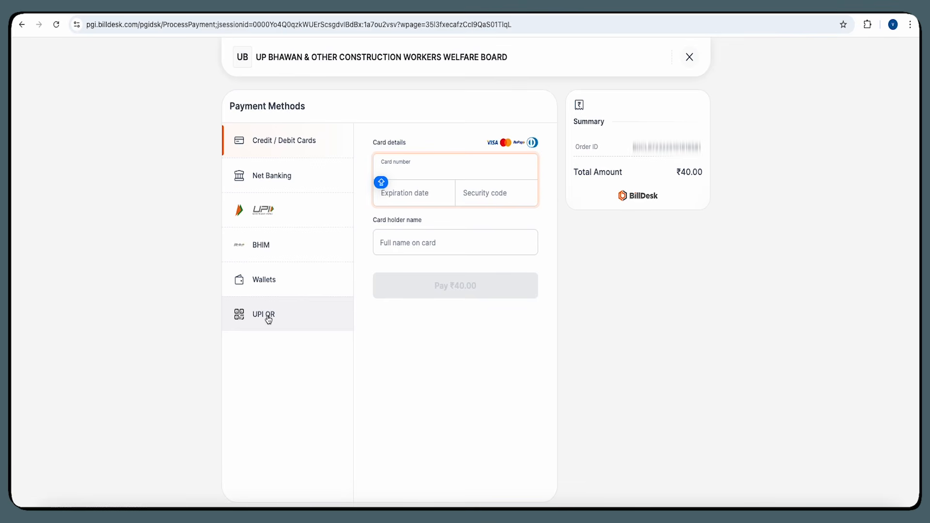
left_click(309, 210)
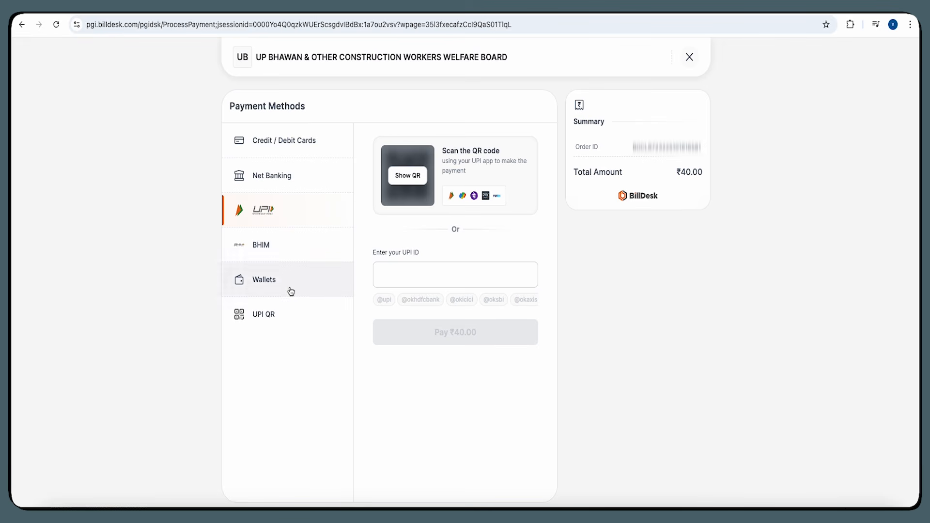
left_click(277, 323)
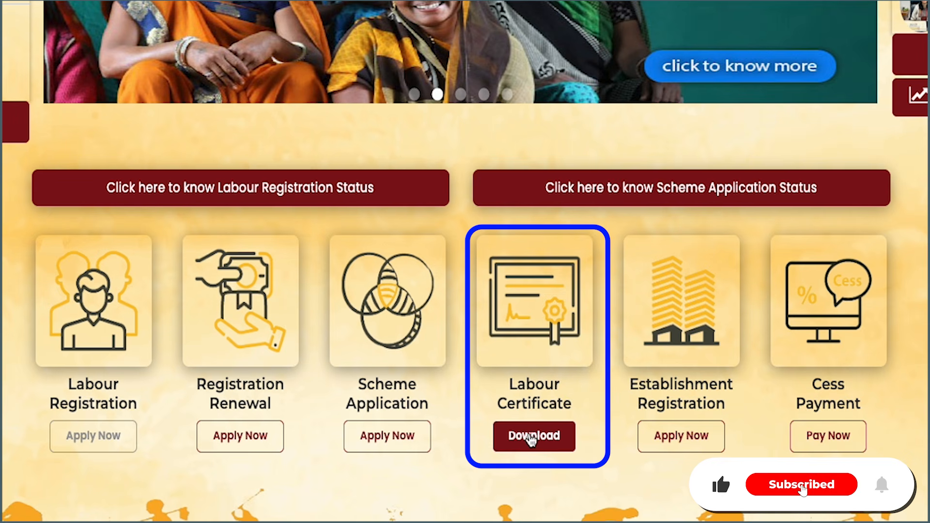
Open the labour certificate download form and go to its registration number and captcha fields.
left_click(533, 436)
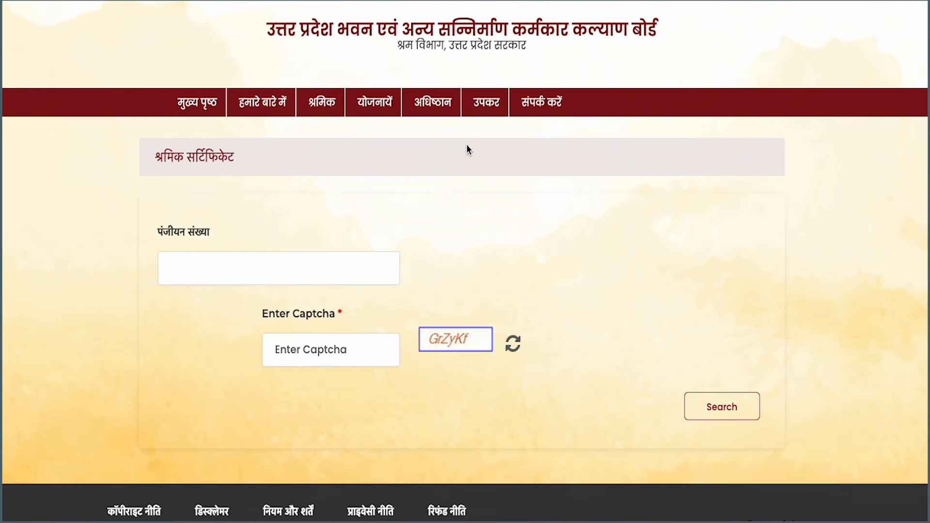
left_click(231, 270)
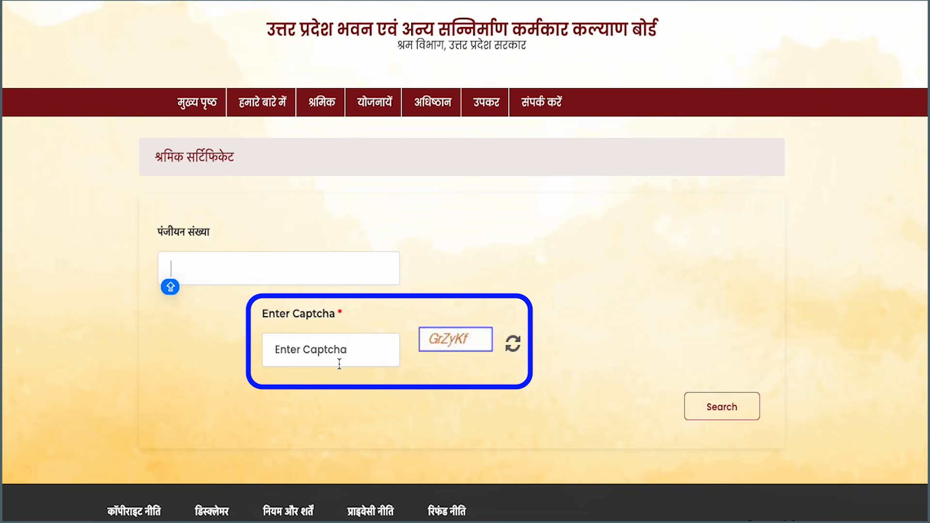
left_click(392, 352)
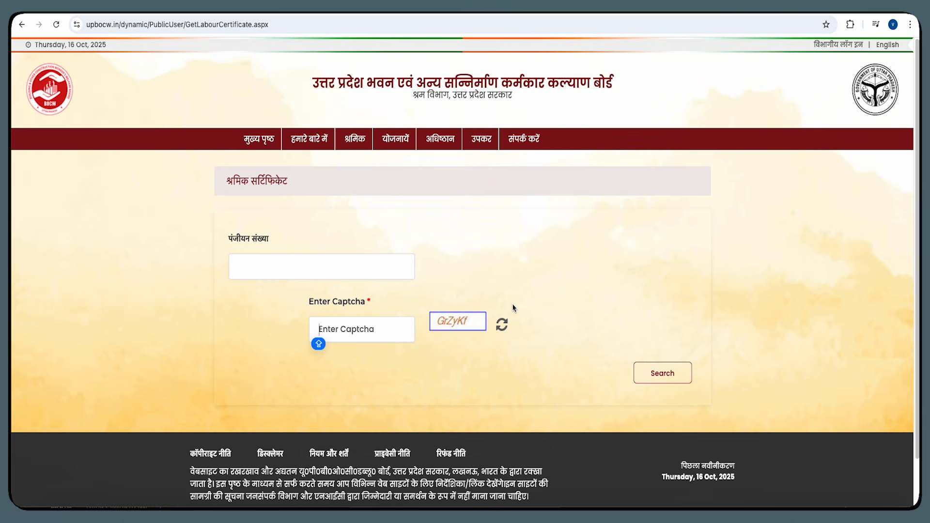